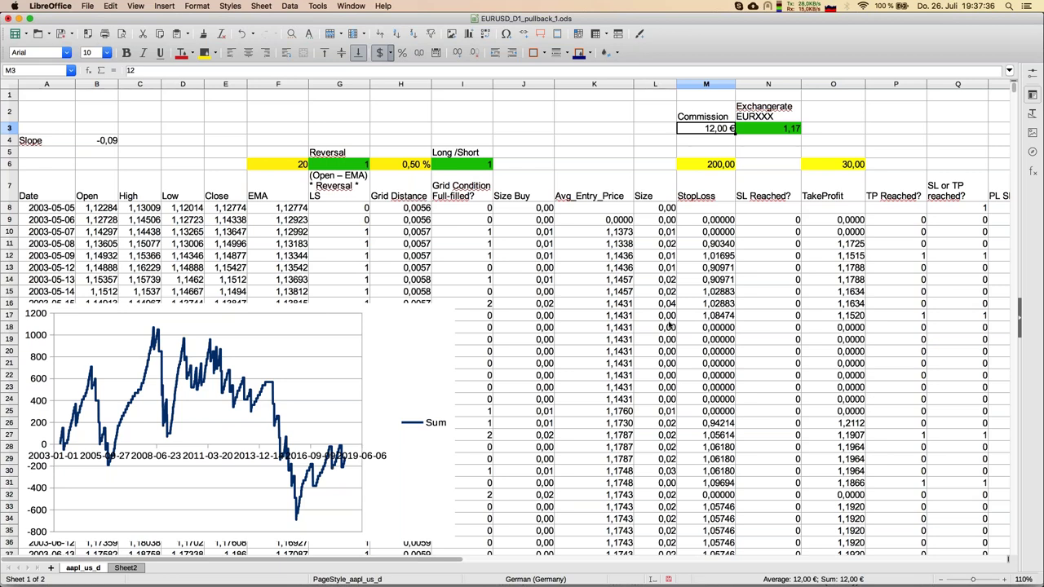
Set the StopLoss parameter above its column to 50000 to test the equity curve
left_click(715, 168)
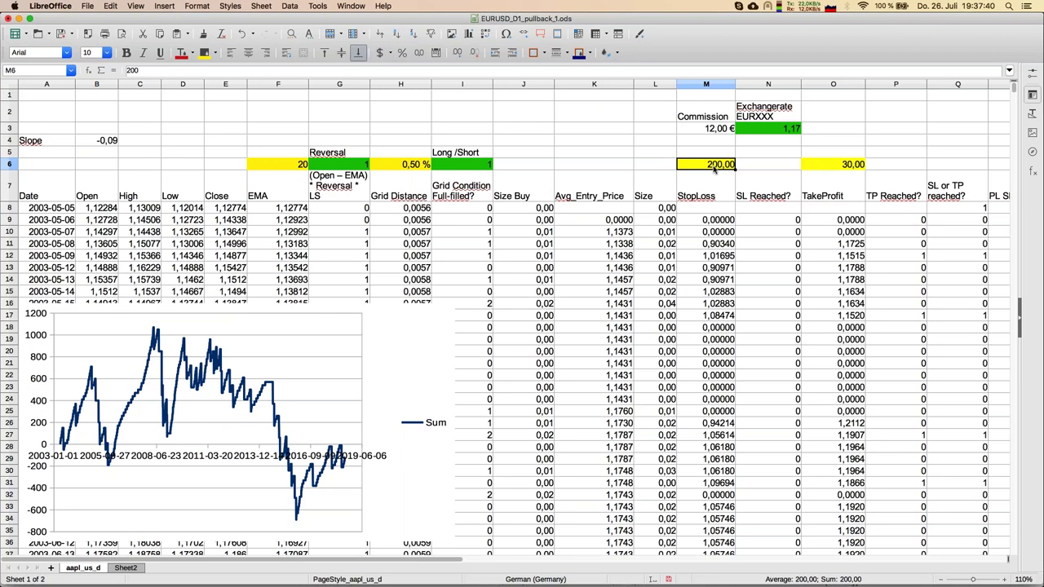
type("50000")
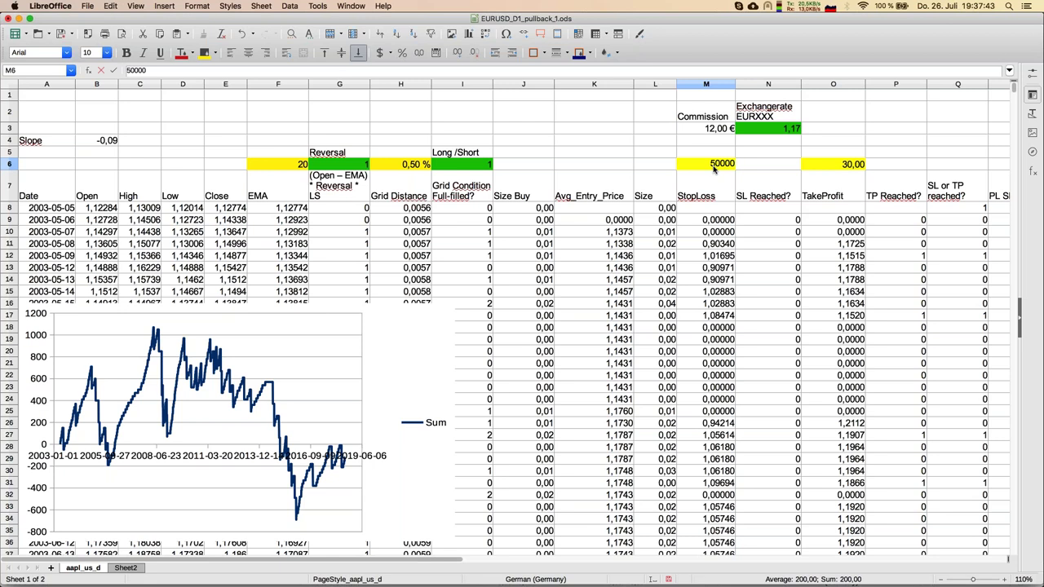
key("Return")
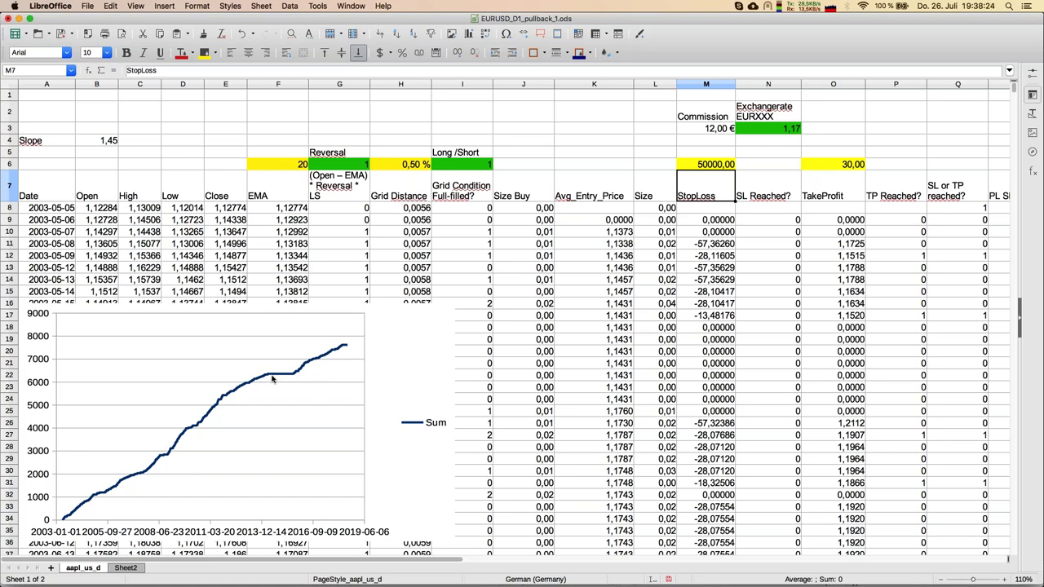
Try StopLoss values of 10000 and 15000 in the StopLoss parameter cell
left_click(715, 166)
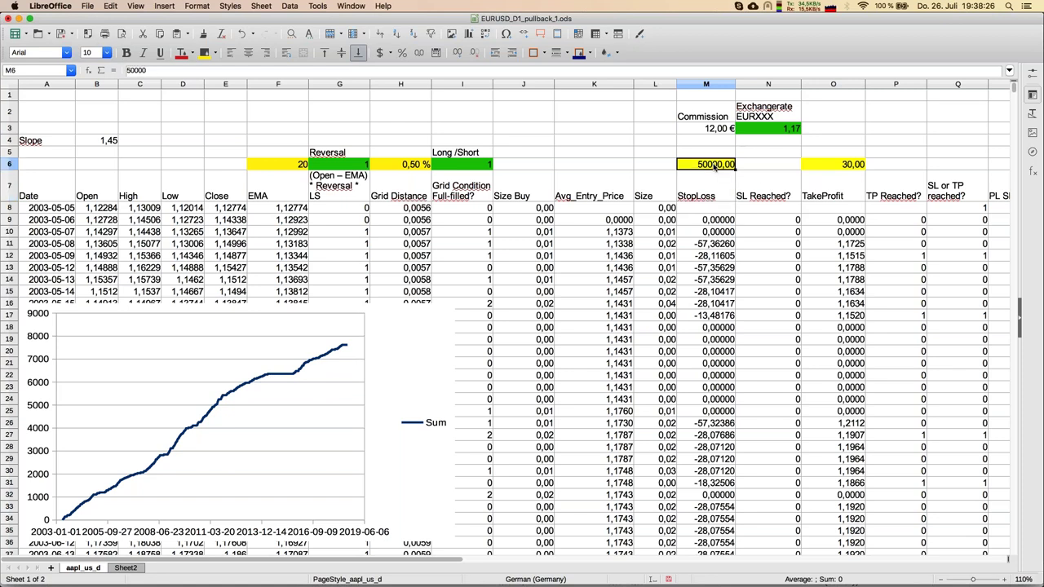
type("10000")
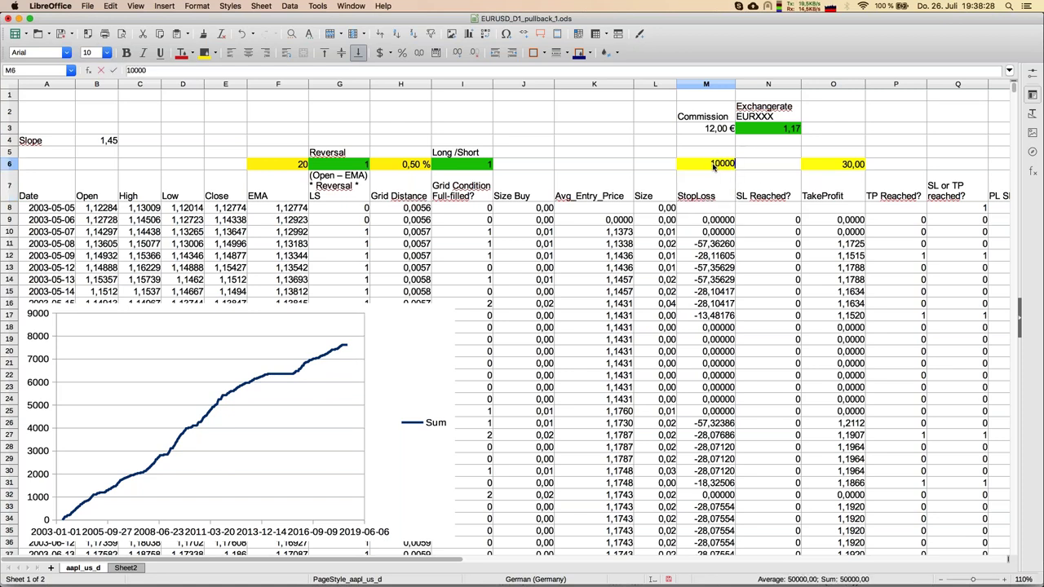
key("Return")
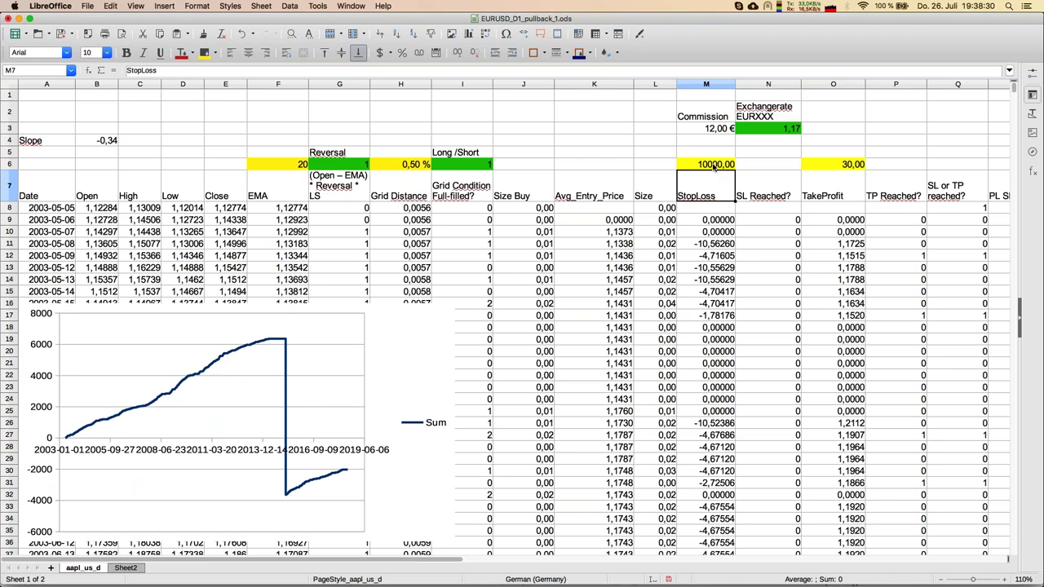
left_click(715, 166)
type("15000")
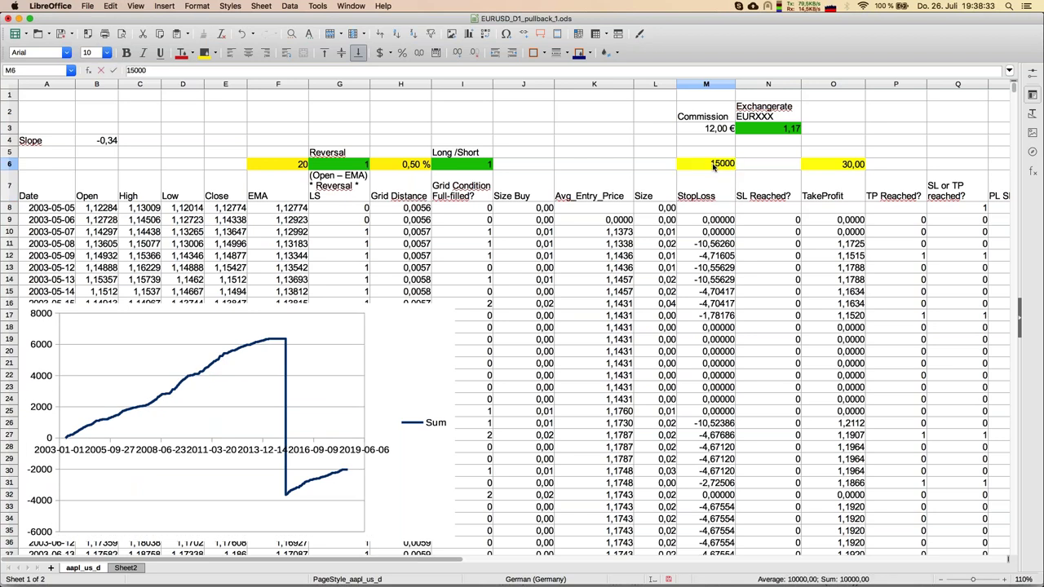
key("Return")
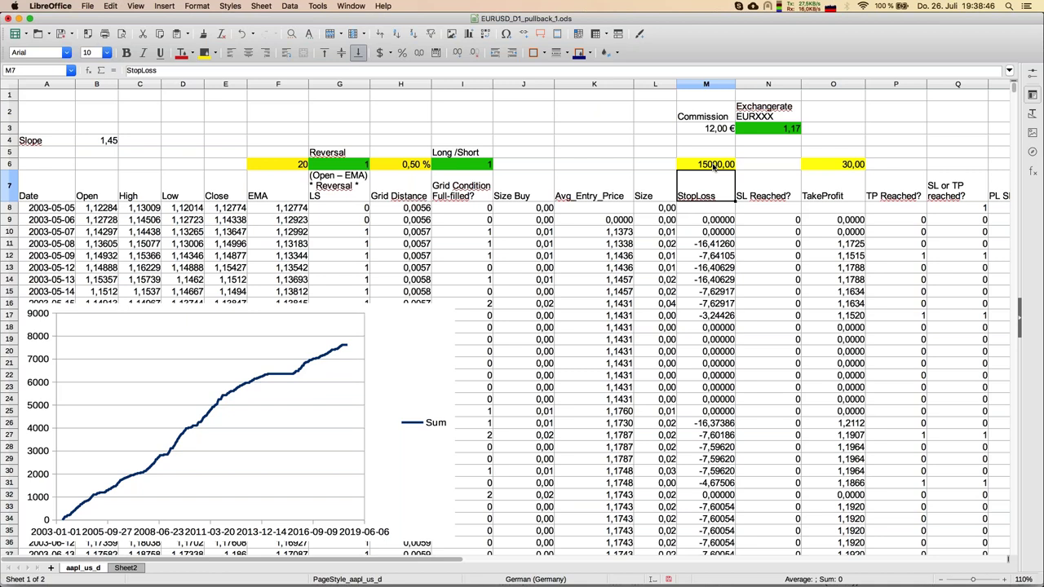
Set the StopLoss parameter to 500 and check the formula of the Slope value
left_click(715, 166)
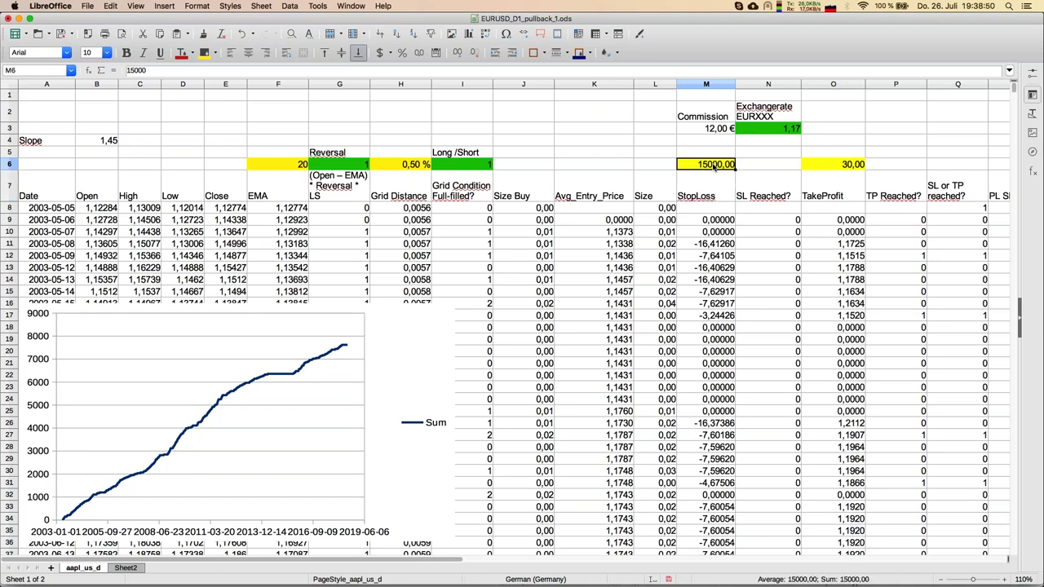
type("500")
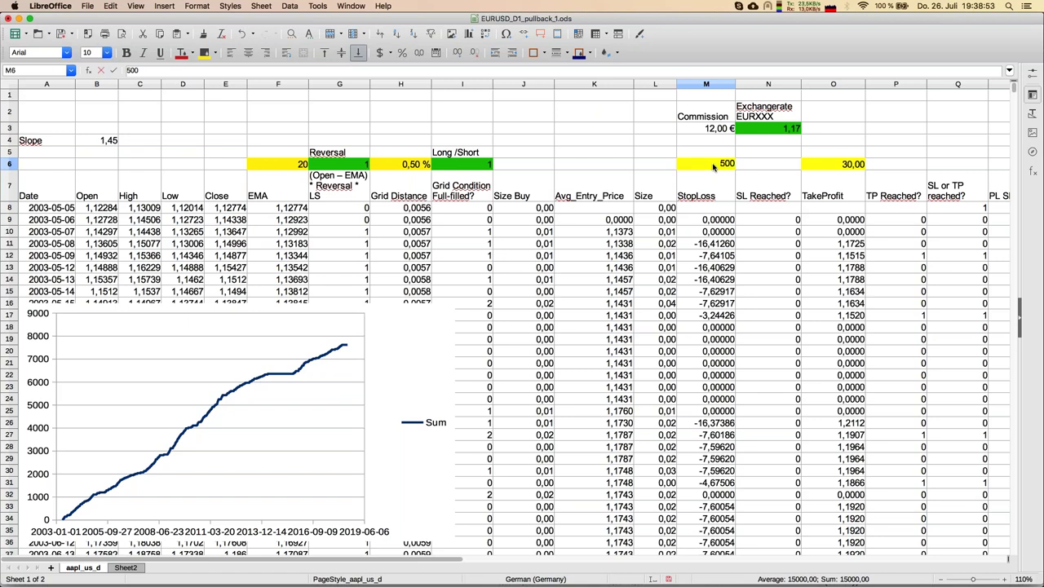
key("Return")
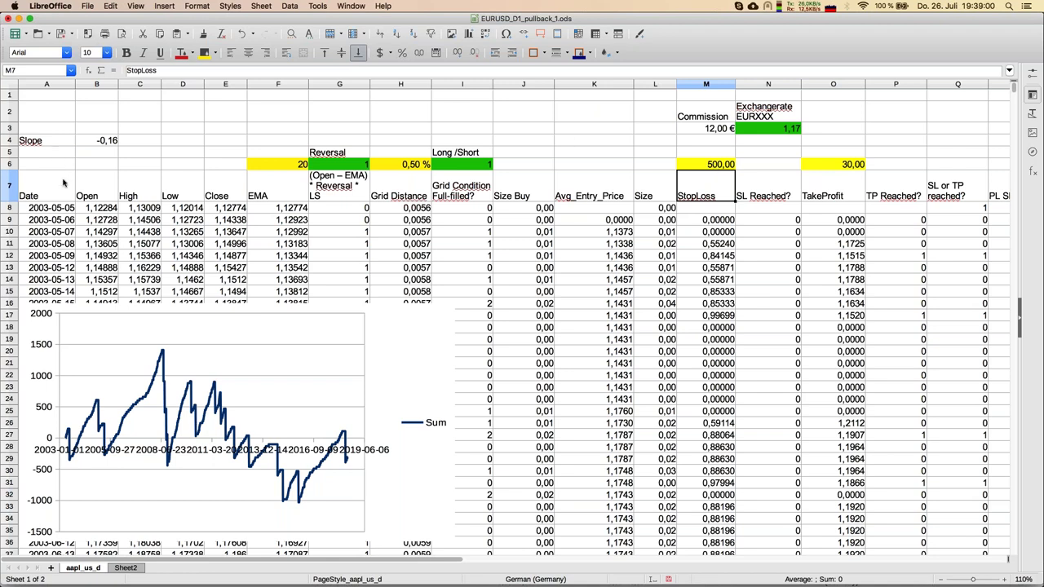
left_click(105, 140)
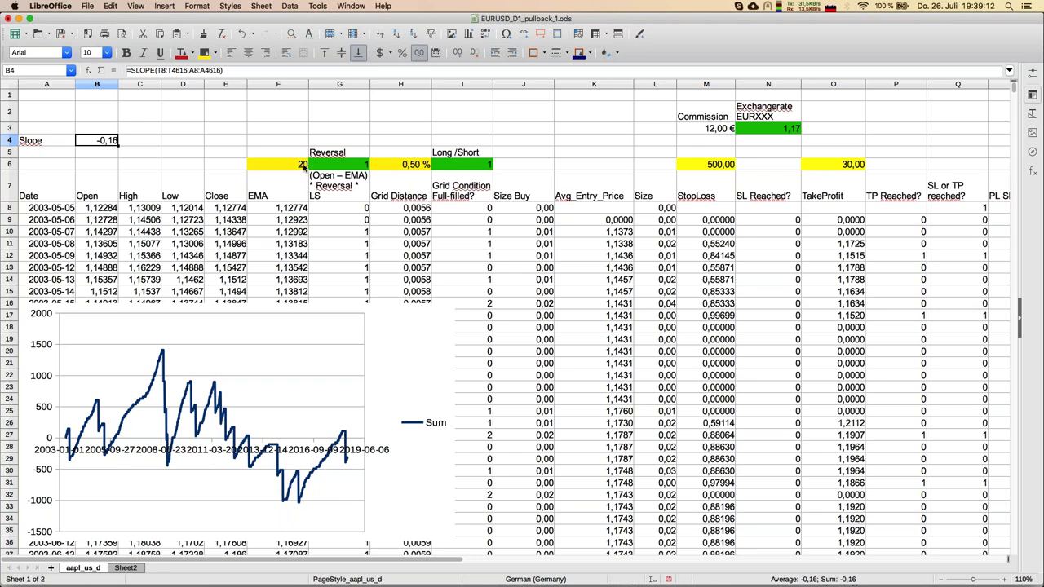
Try Grid Distance values of 0,7% and 0,9% in the Grid Distance parameter cell
left_click(302, 165)
key("Right")
key("Right")
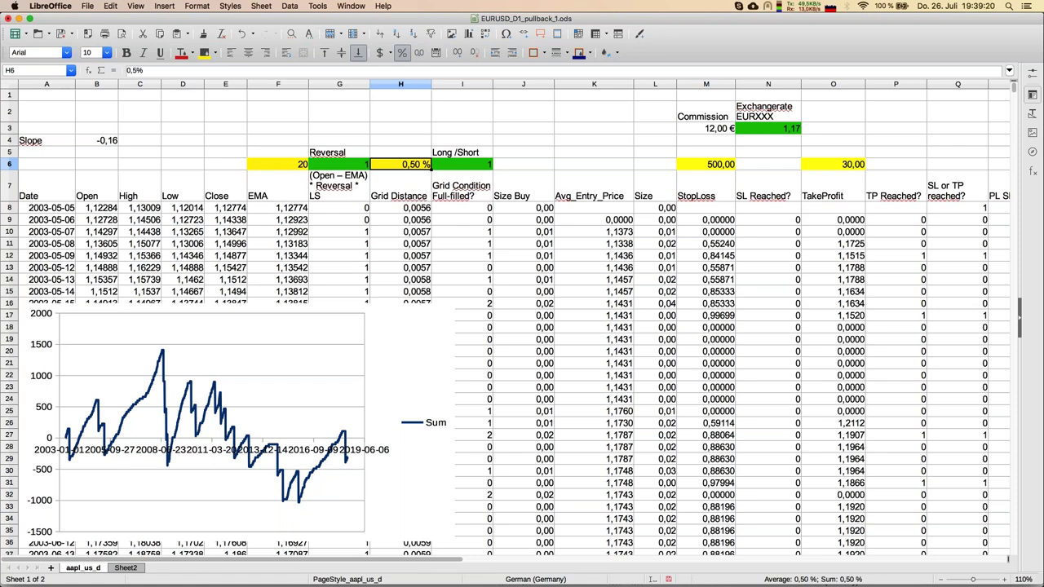
type("0,7%")
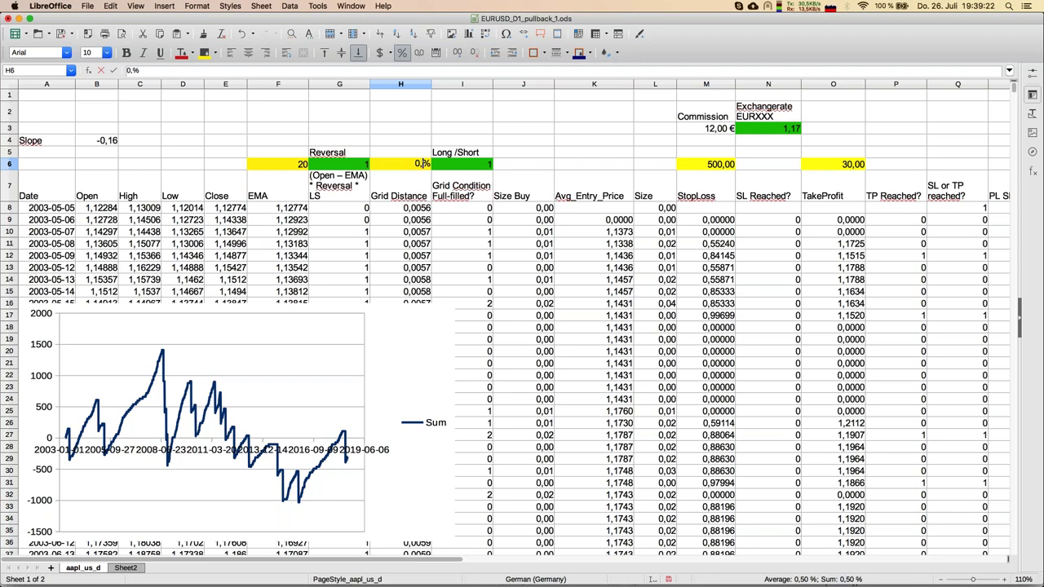
key("Return")
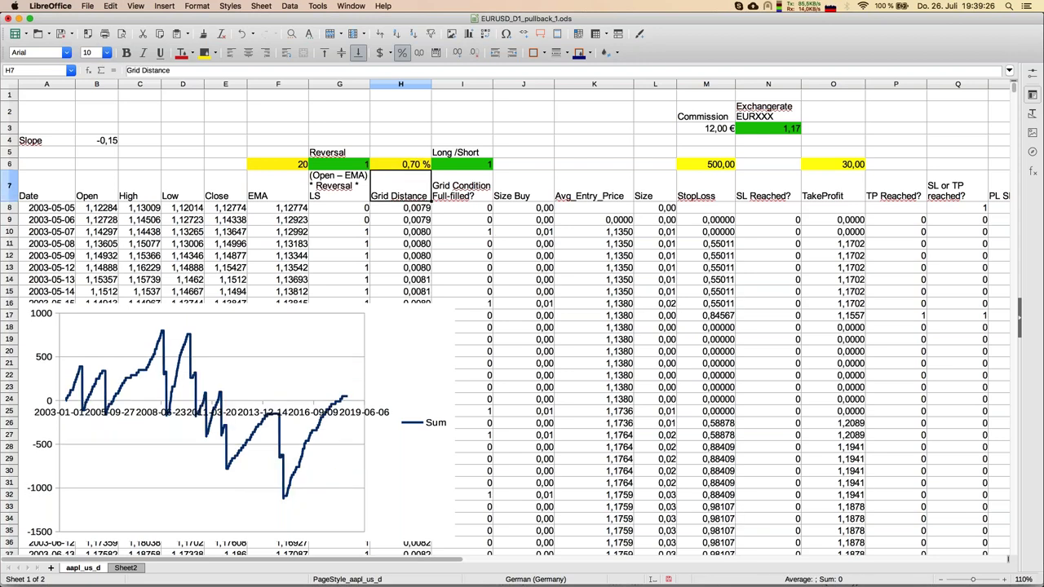
left_click(421, 164)
type("0,9%")
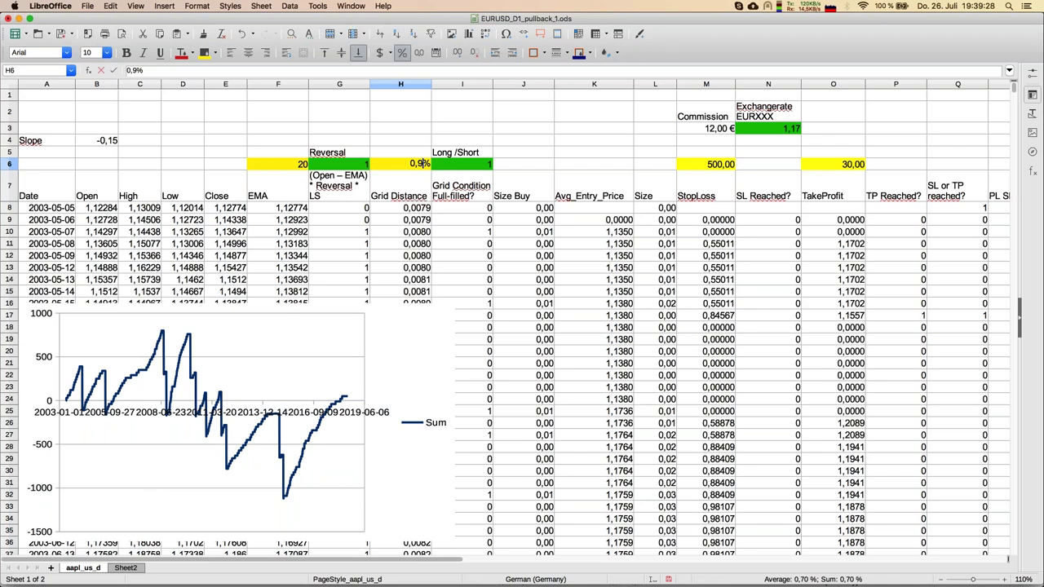
key("Return")
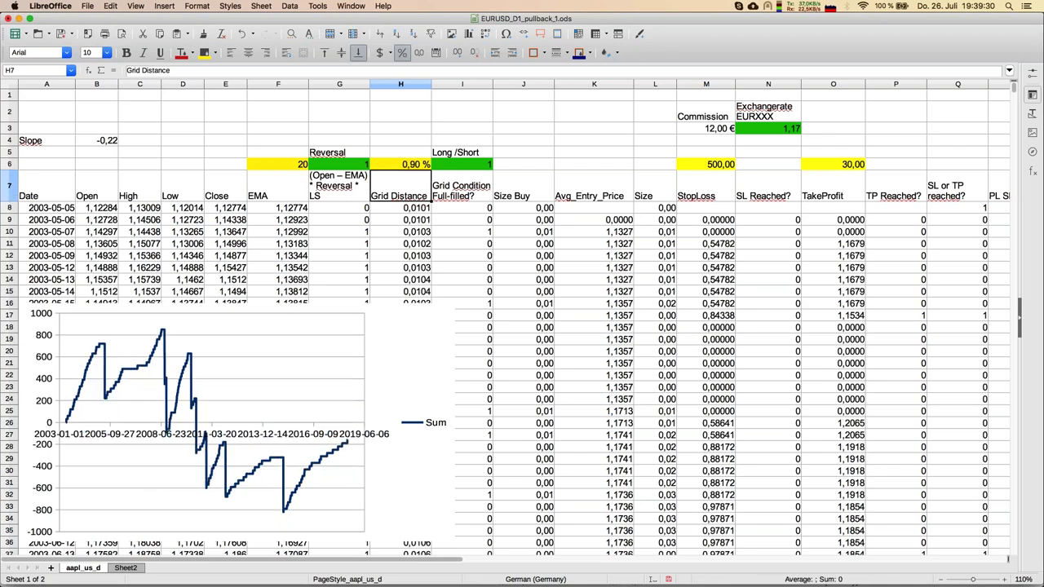
Set the Grid Distance parameter to 1,5%
left_click(422, 164)
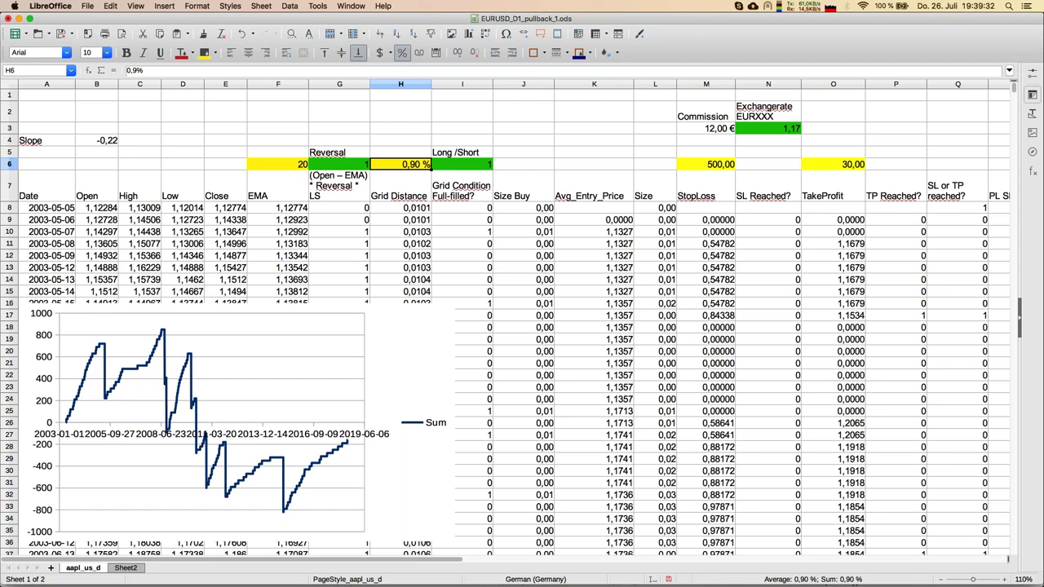
type("1,5%")
key("Return")
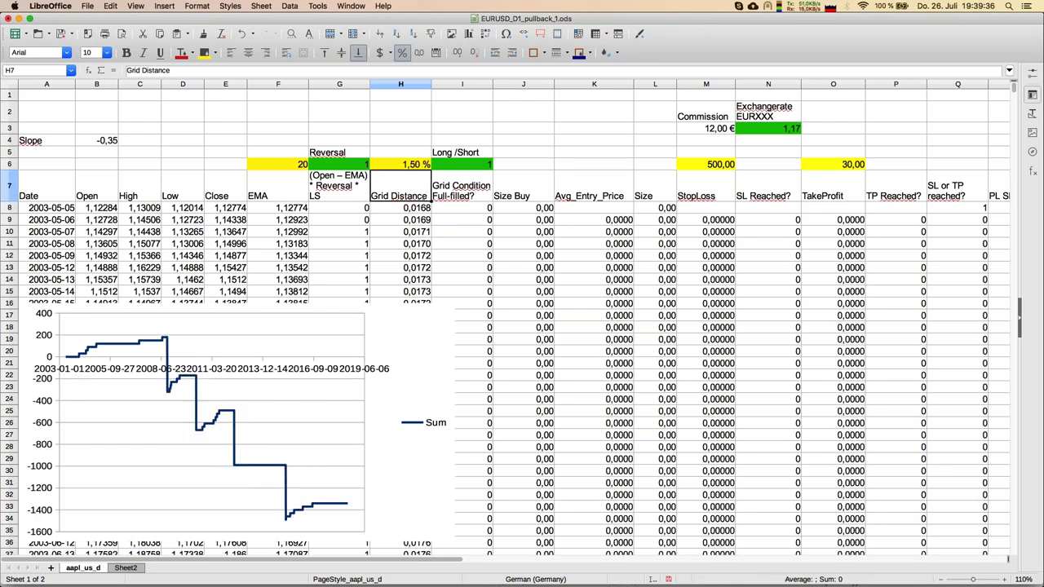
Set the EMA period parameter to 50
key("Up")
key("Left")
key("Left")
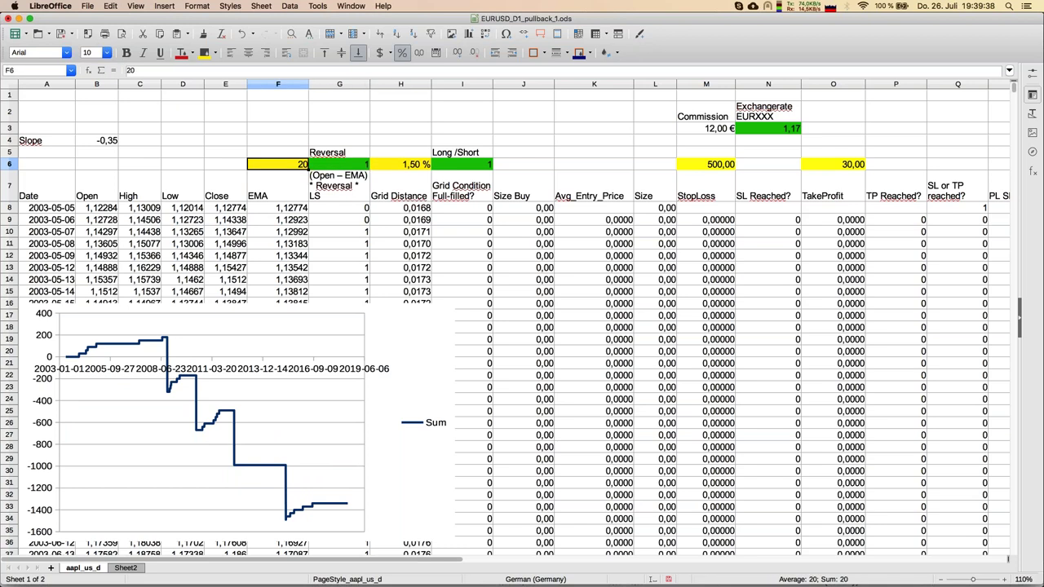
type("50")
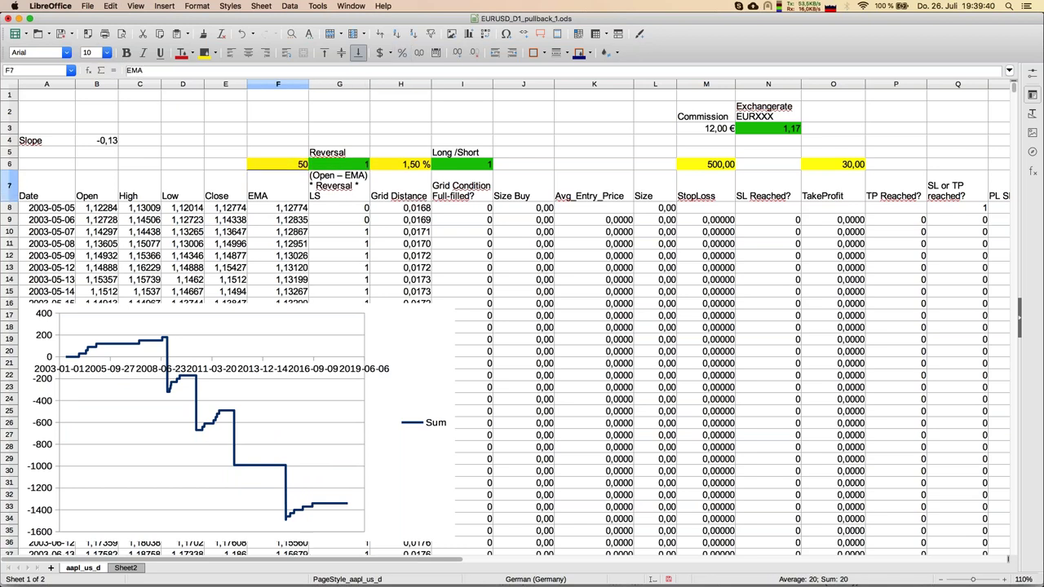
key("Return")
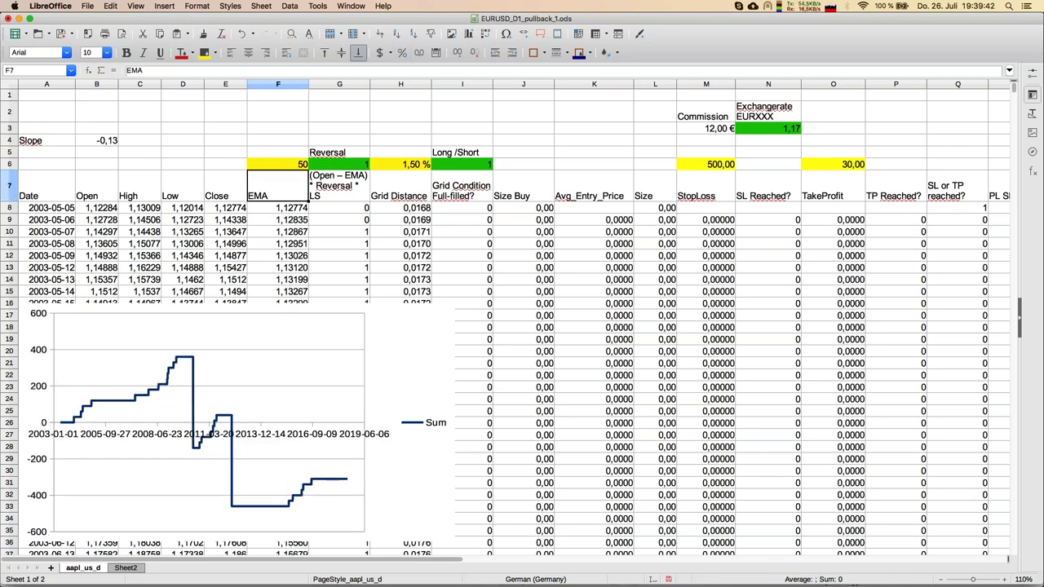
Set the StopLoss parameter to 750
key("Right")
key("Right")
key("Right")
key("Right")
key("Right")
key("Right")
key("Right")
key("Right")
key("Right")
key("Left")
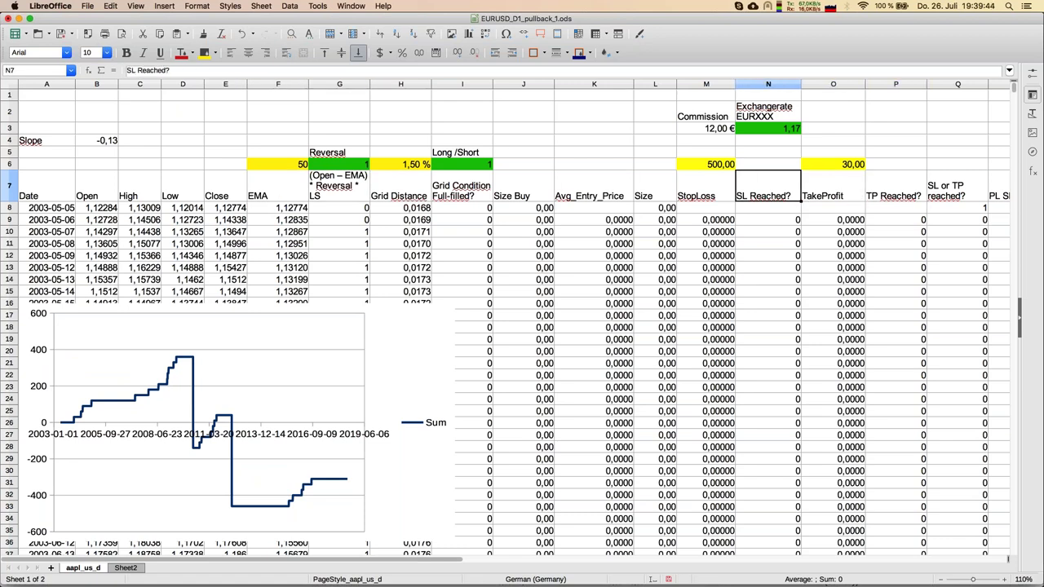
key("Up")
key("Left")
type("750")
key("Return")
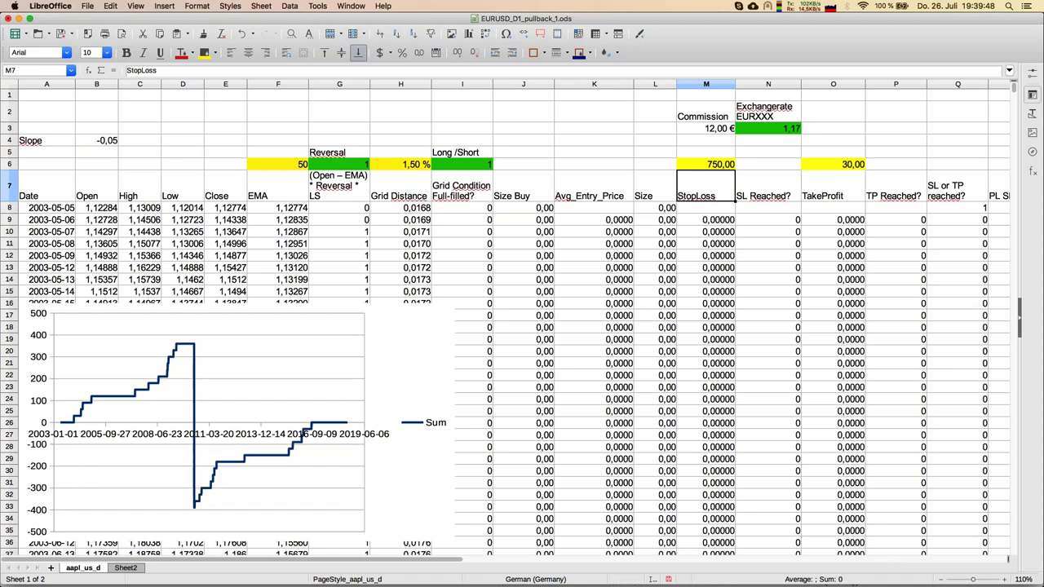
Set the StopLoss parameter to 1500
key("Up")
type("1500")
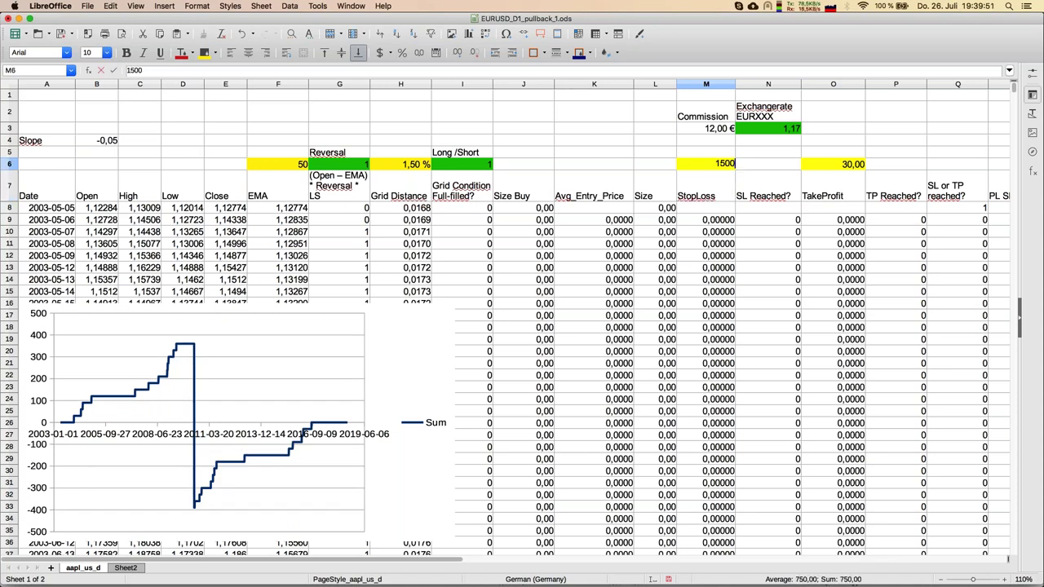
key("Return")
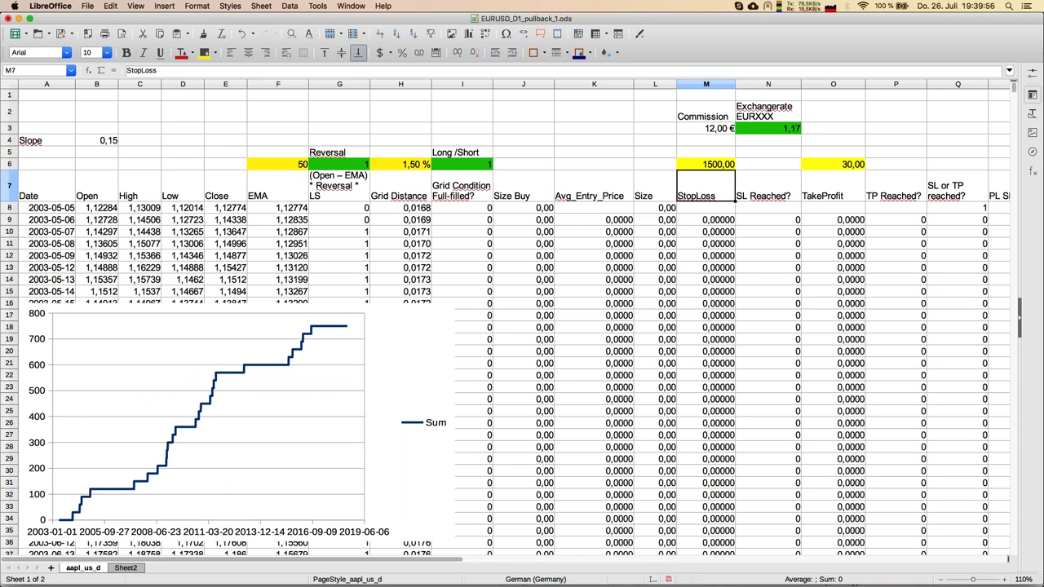
Try a TakeProfit value of 20, and set the parameter back to 30
left_click(833, 164)
type("20")
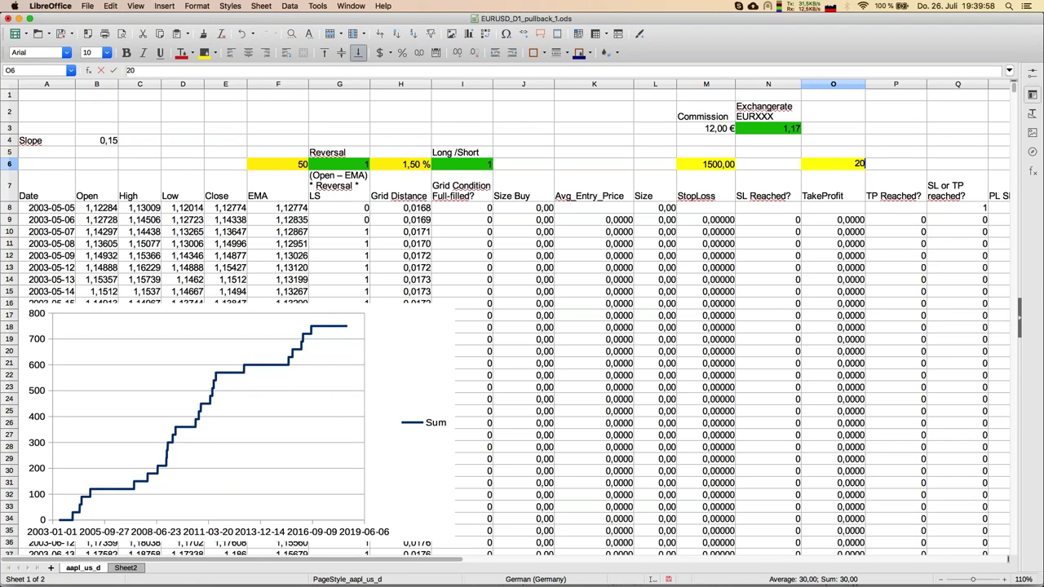
key("Return")
key("Up")
type("30")
key("Return")
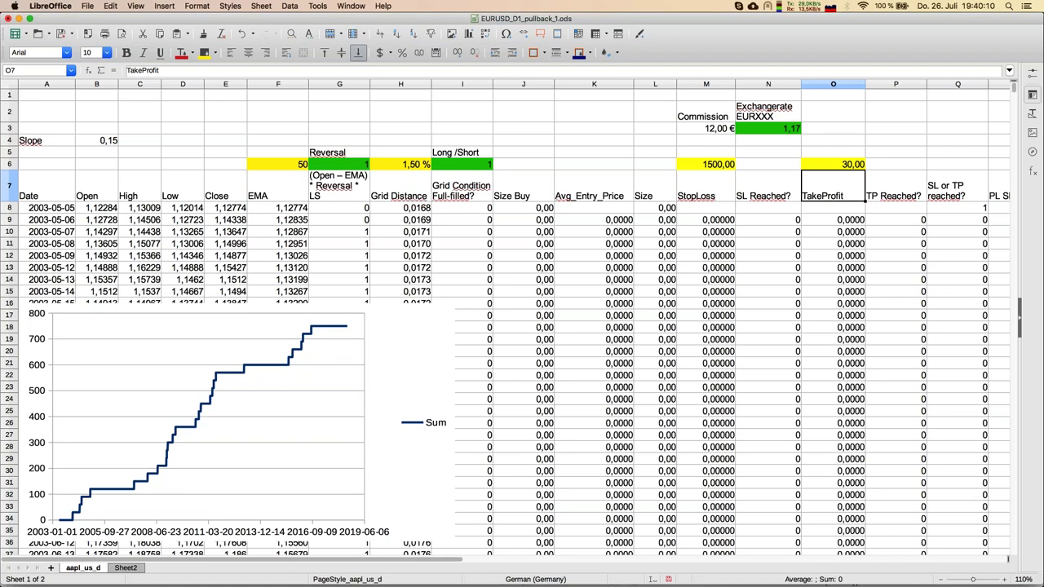
Set the Long/Short switch to -1 to test the strategy on the short side
key("Up")
key("Left")
key("Left")
key("Left")
key("Left")
key("Left")
key("Left")
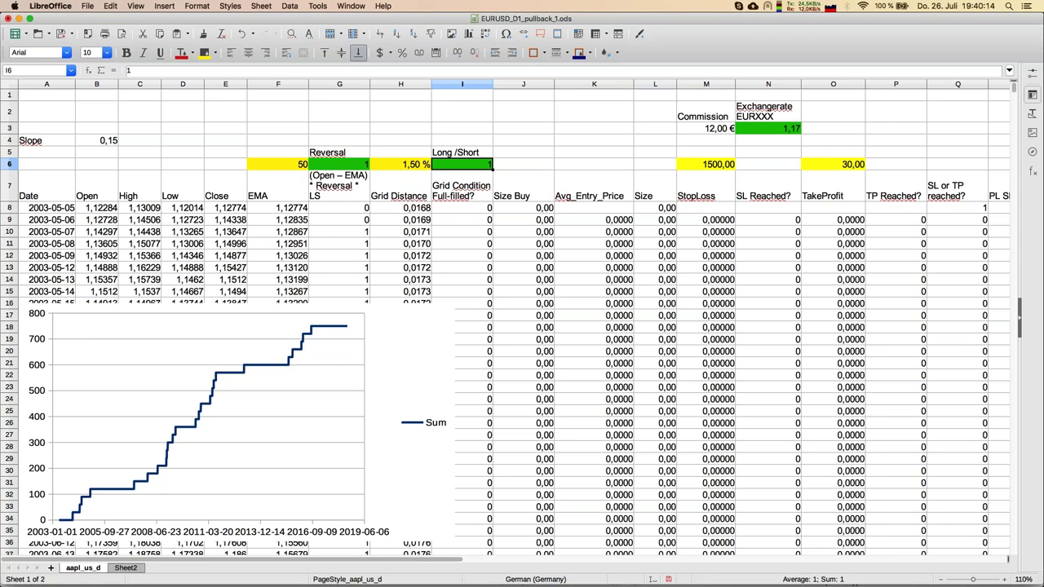
type("-1")
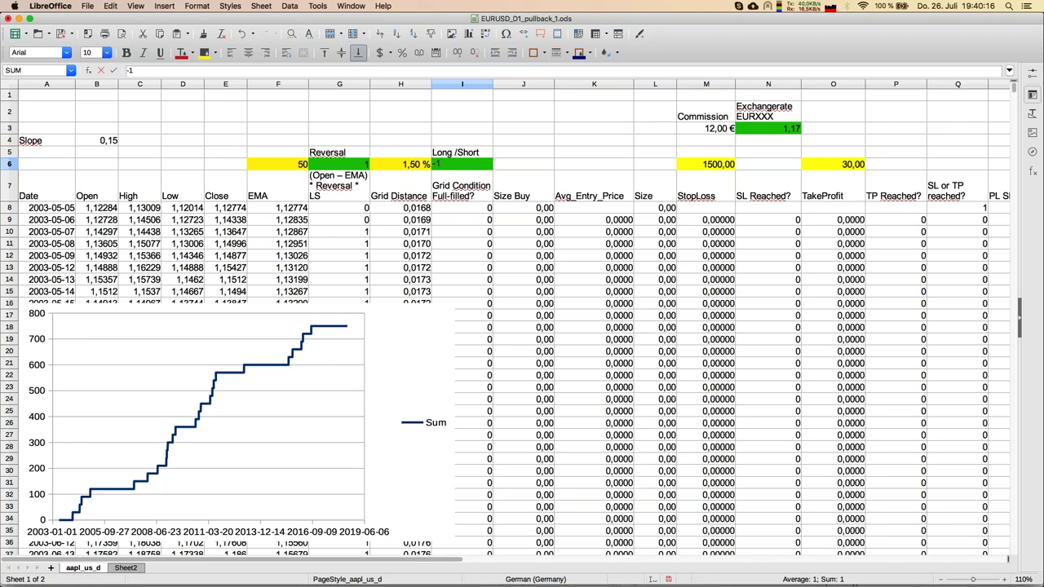
key("Return")
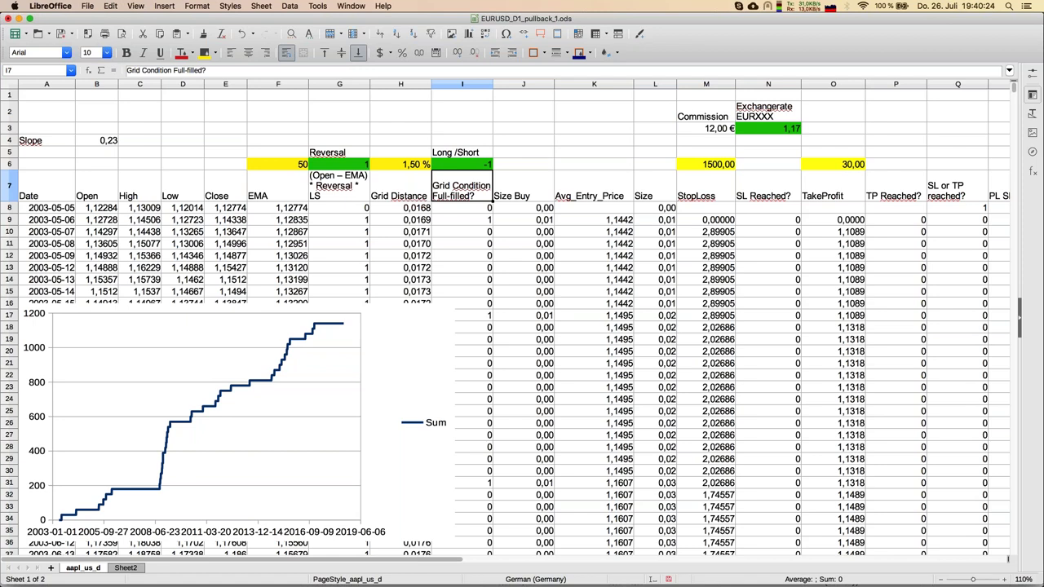
Set the Long/Short switch back to 1 for the long side
left_click(462, 164)
type("1")
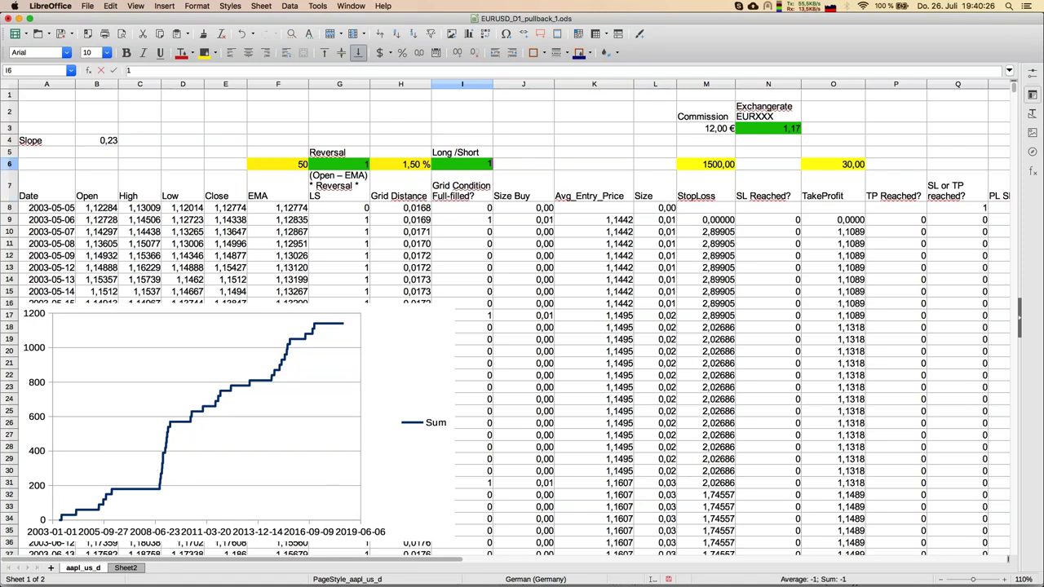
key("Return")
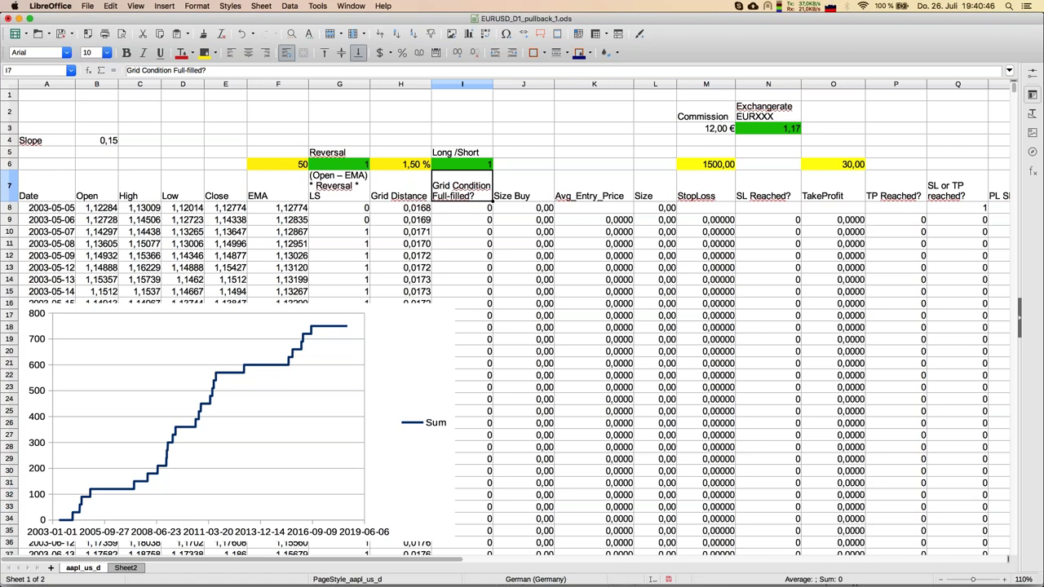
Switch to Excel with the AUDNZD_D1_pullback_Short workbook and select an empty cell above the table to view its equity curve
key("super+Tab")
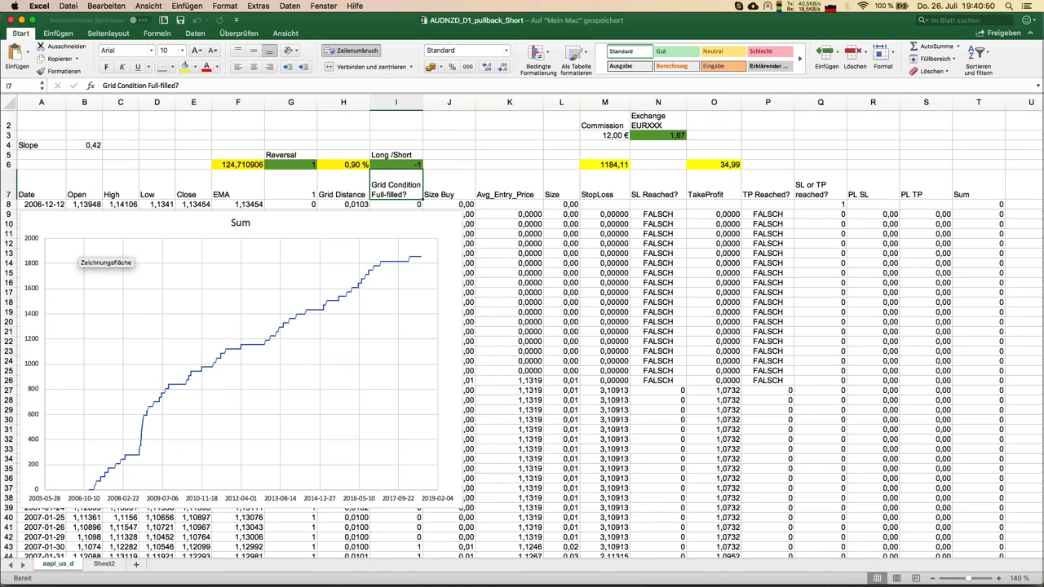
left_click(166, 150)
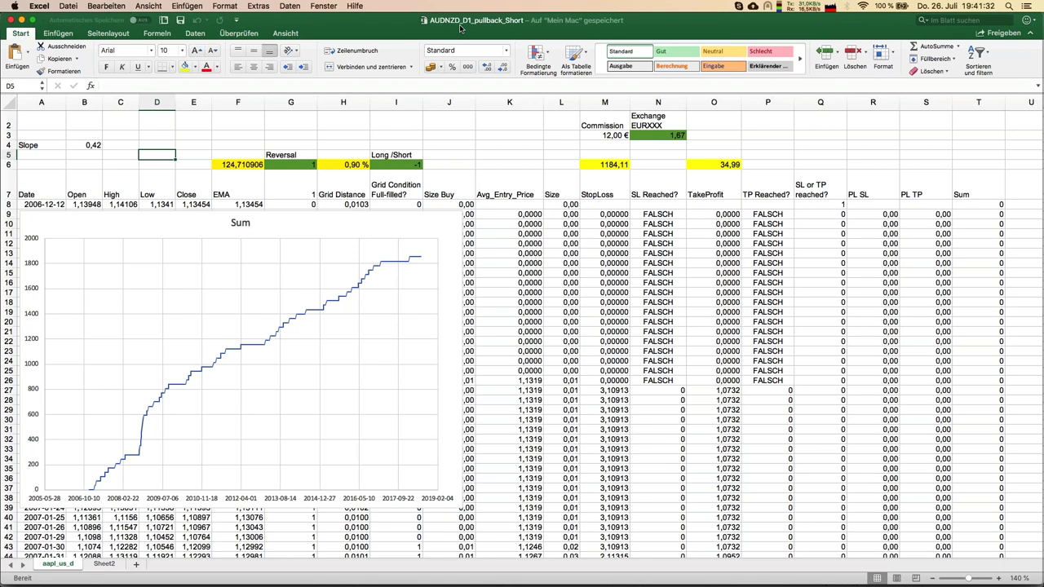
Open the Solver for the Slope cell B4 to review its objective, variable cells and constraints, and close it without solving
left_click(85, 147)
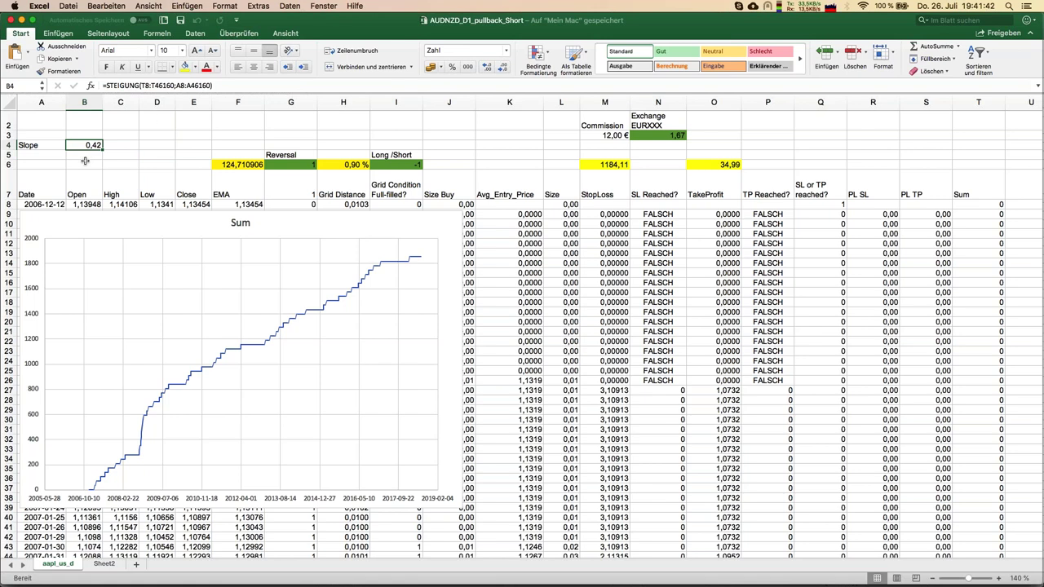
left_click(195, 36)
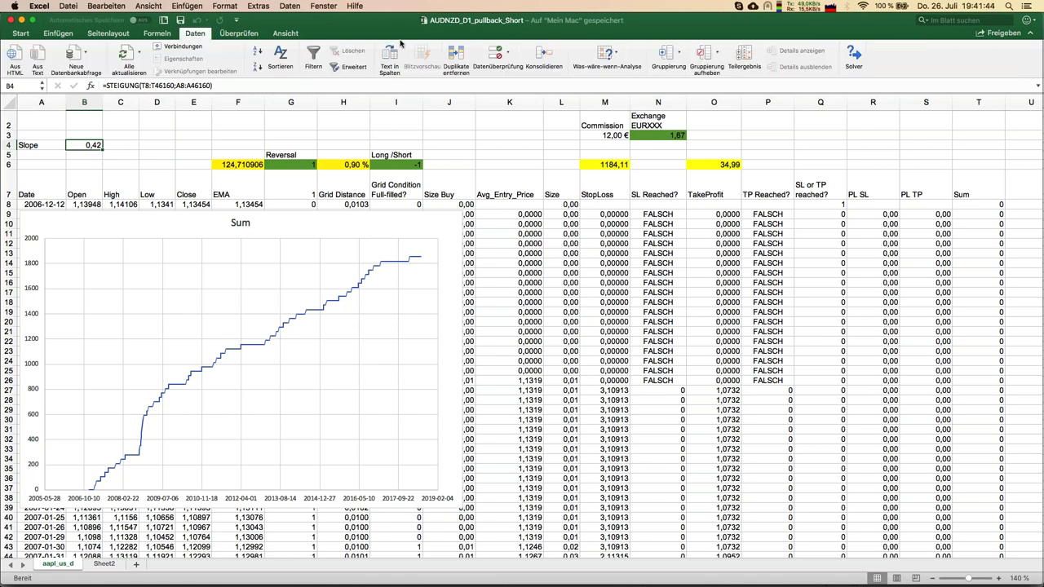
left_click(858, 62)
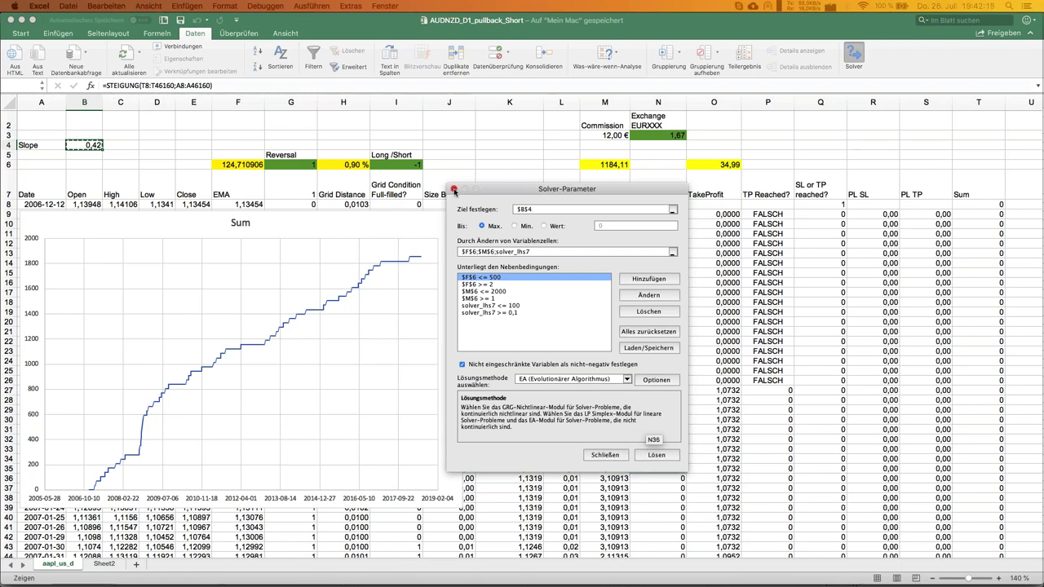
left_click(612, 455)
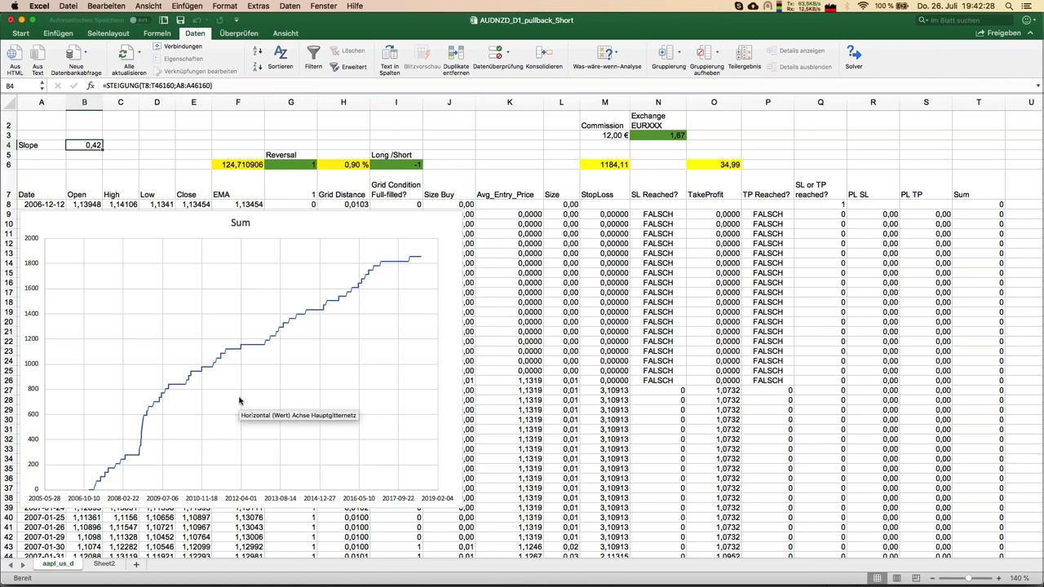
left_click(564, 331)
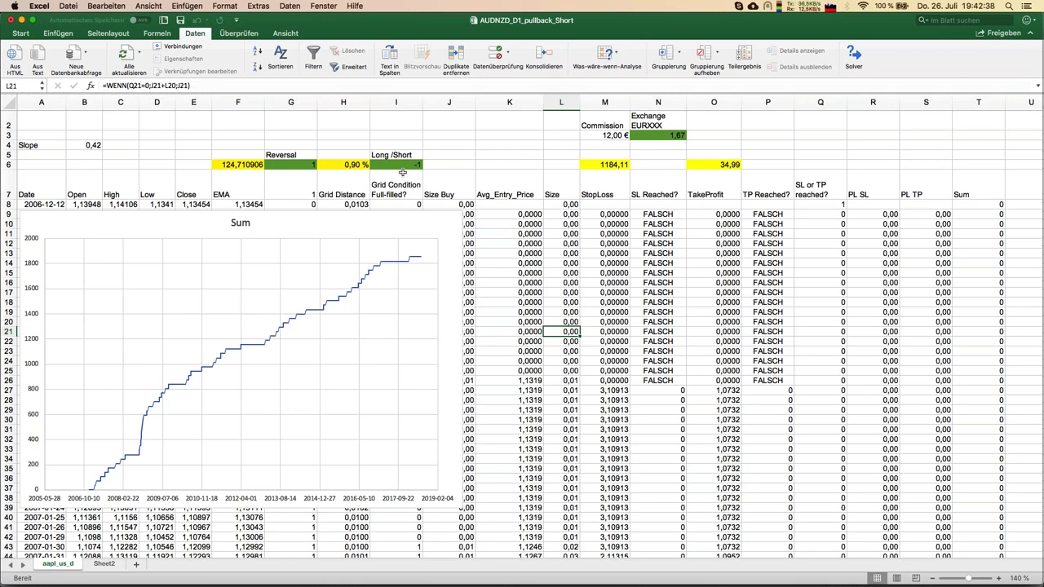
View the equity curves in the AUDNZD_D1_pullback_Long and AUDCAD_D1_pullback_Short workbooks
left_click(331, 8)
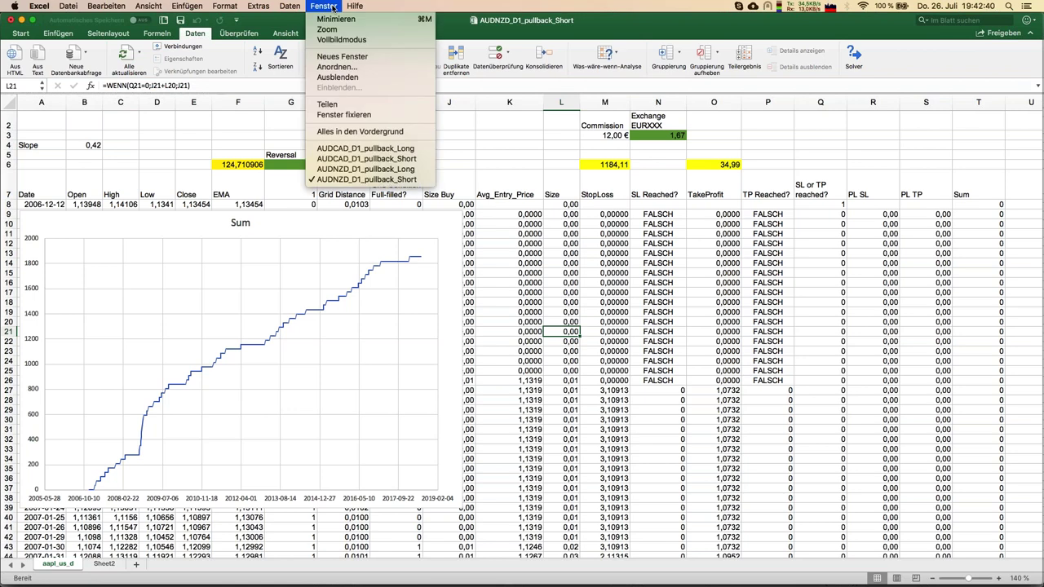
left_click(352, 176)
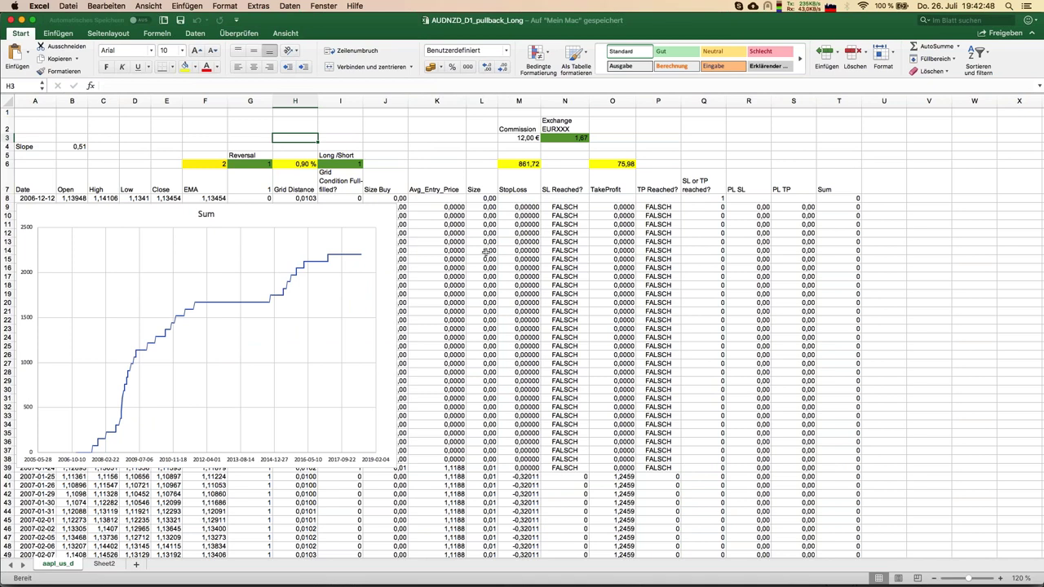
left_click(326, 7)
left_click(346, 159)
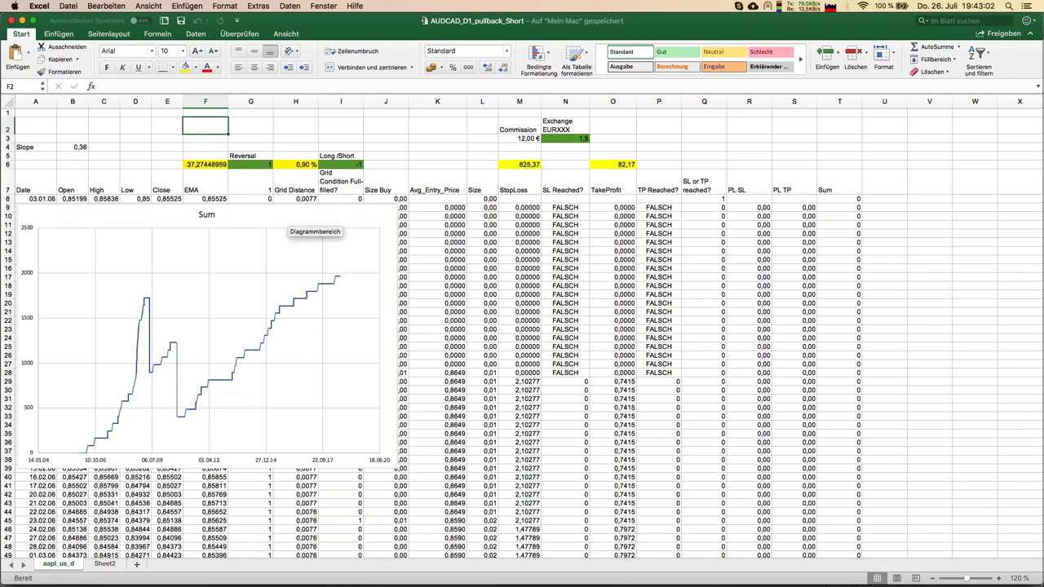
Bring up the AUDCAD_D1_pullback_Long workbook to examine its equity curve, and select the empty cell C3
left_click(323, 5)
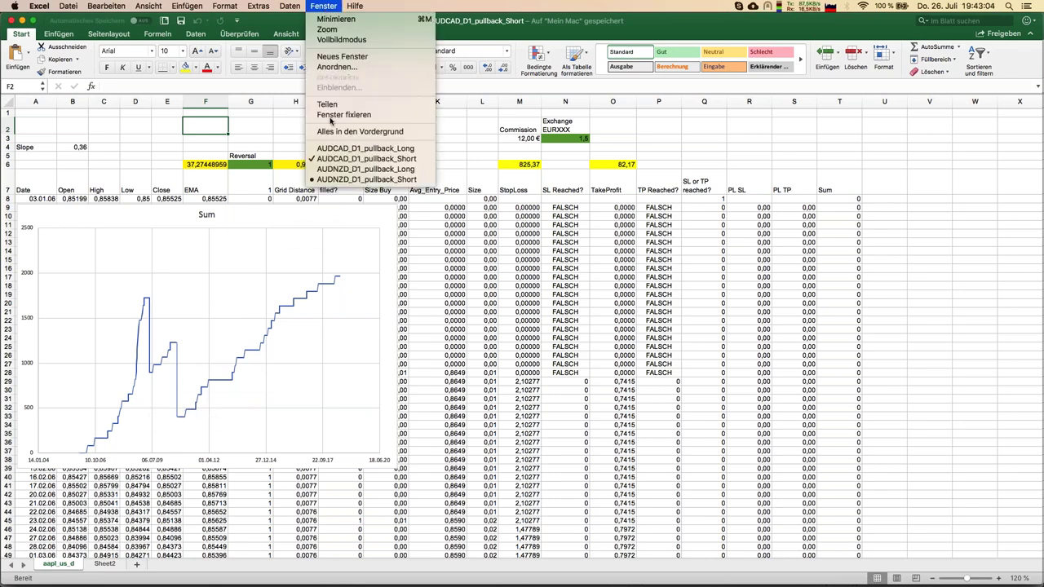
left_click(332, 149)
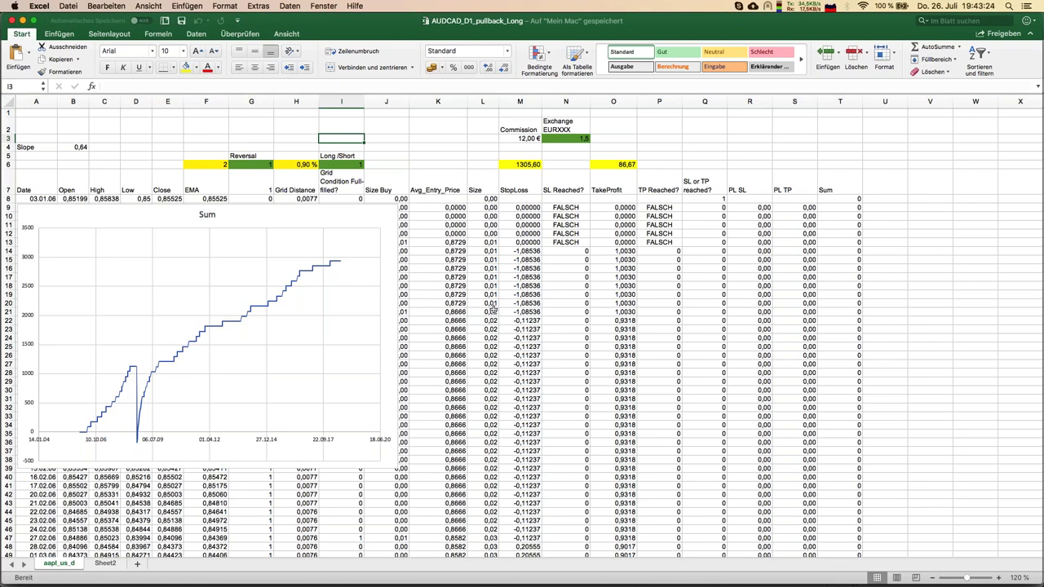
left_click(115, 139)
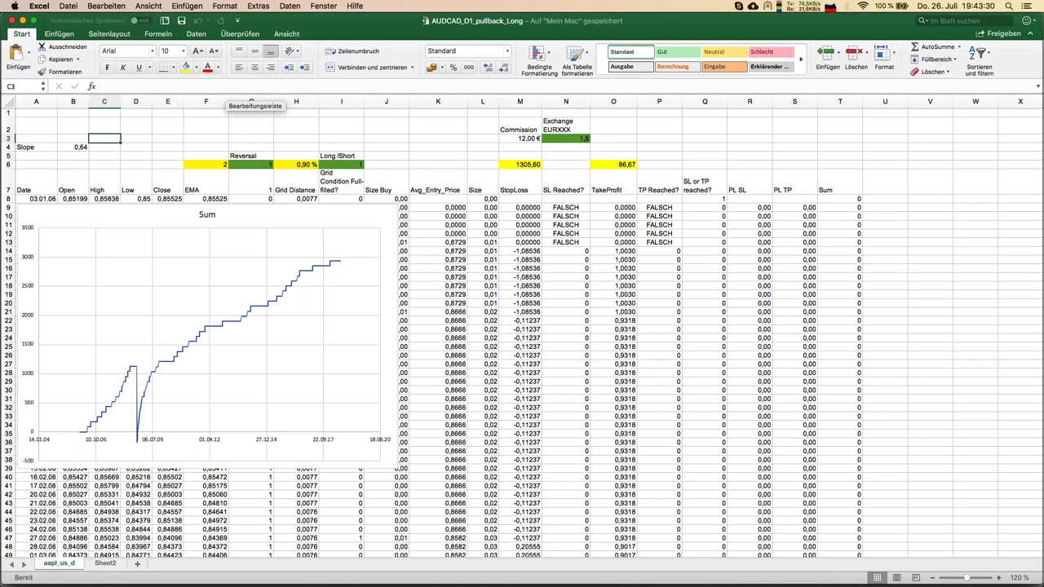
Switch to LibreOffice, bring up the JFD_Brokers_Webinar_Pullback_EN_20180726.odp presentation, and open slide 9 on portfolio equity
key("super+Tab")
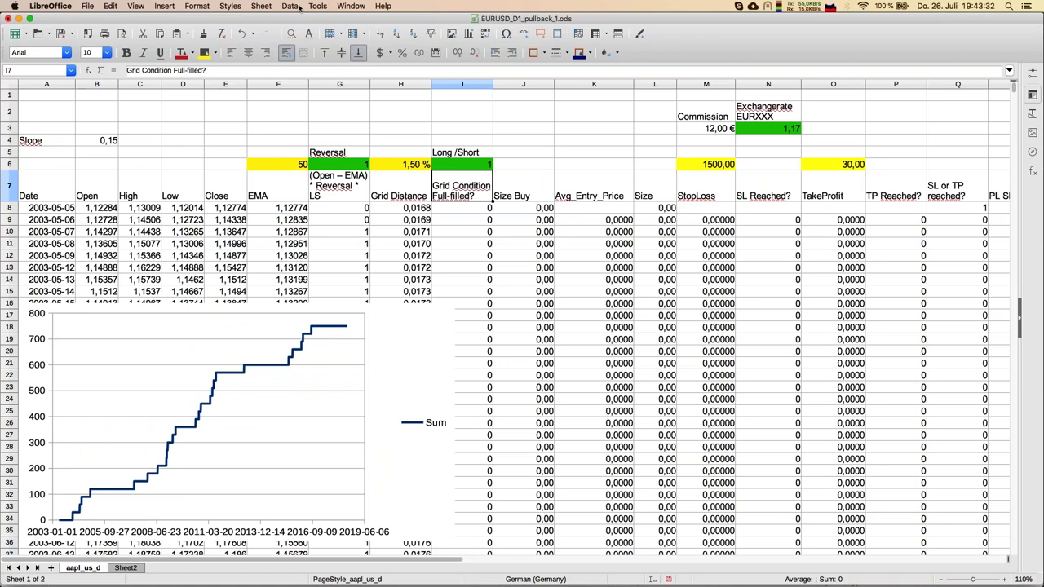
left_click(350, 5)
left_click(360, 48)
left_click(72, 462)
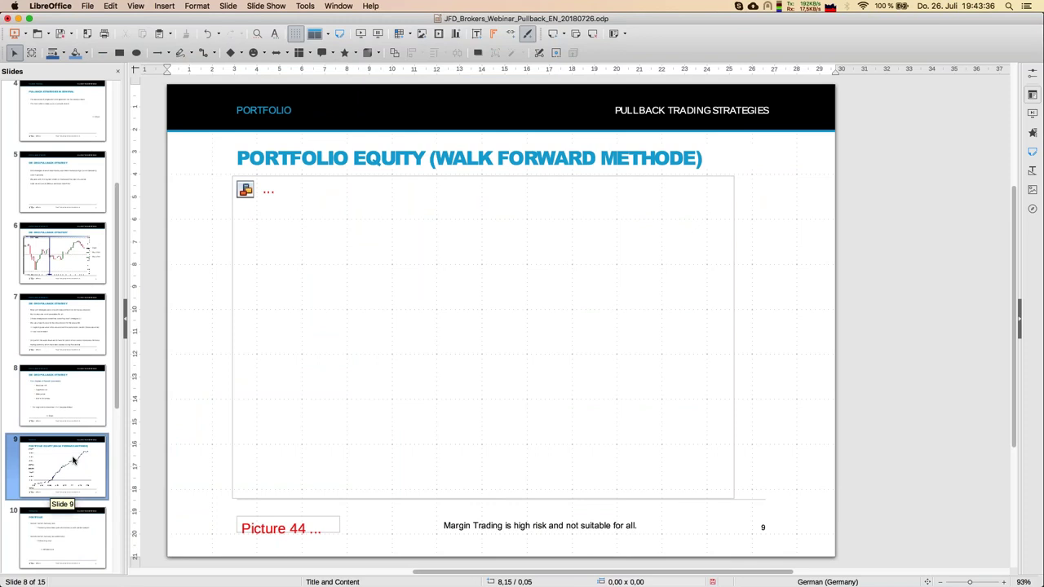